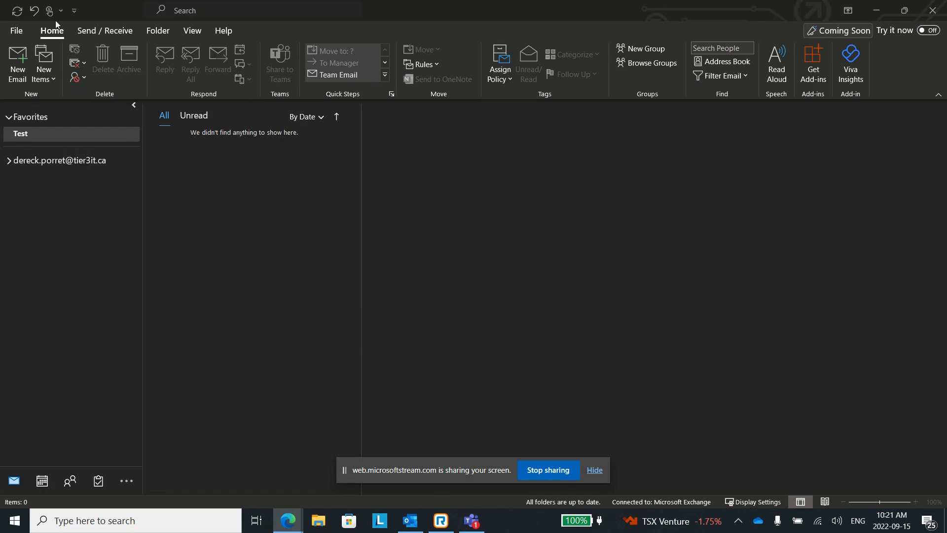
{"action": "left_click", "coordinate": [55, 39]}
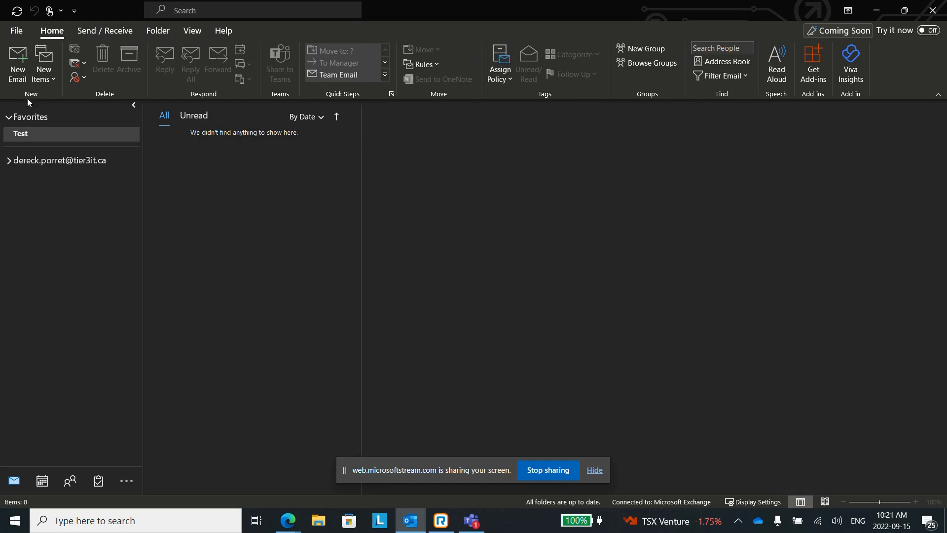
{"action": "left_click", "coordinate": [49, 79]}
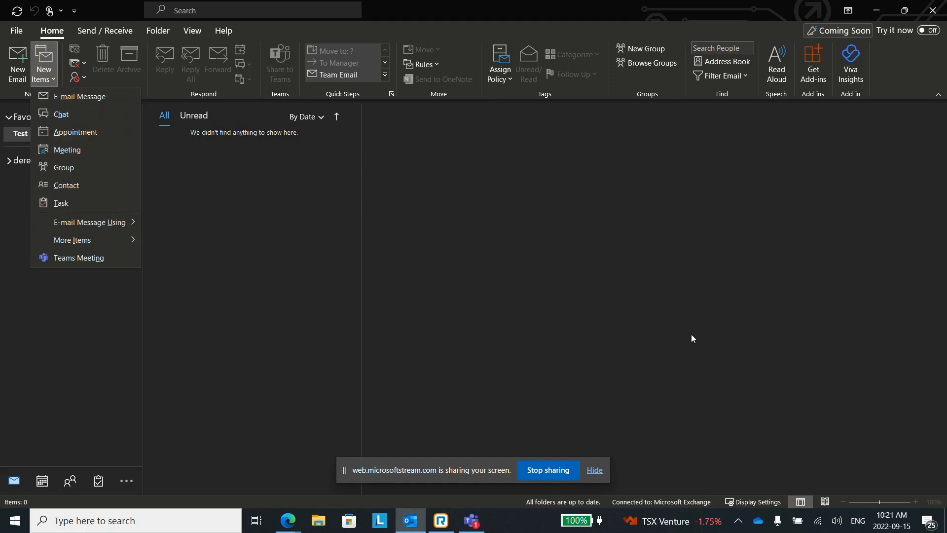
{"action": "left_click", "coordinate": [472, 325]}
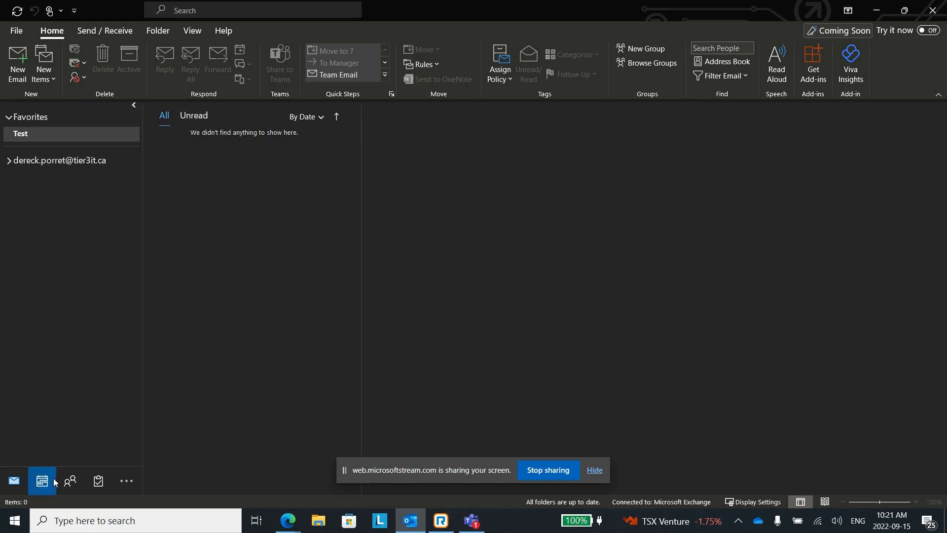
- Switch from mail to the People view and start a new contact in the Contacts folder
{"action": "mouse_move", "coordinate": [67, 482]}
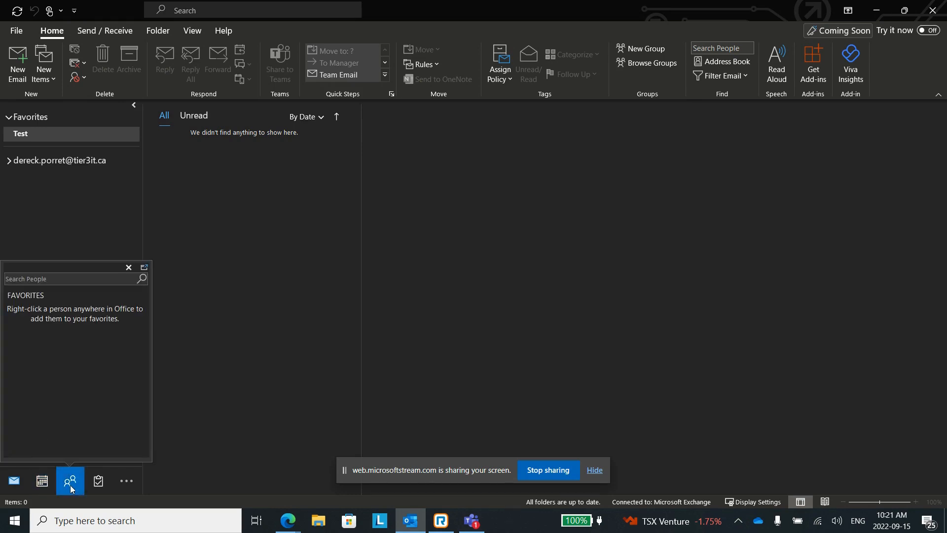
{"action": "left_click", "coordinate": [71, 489]}
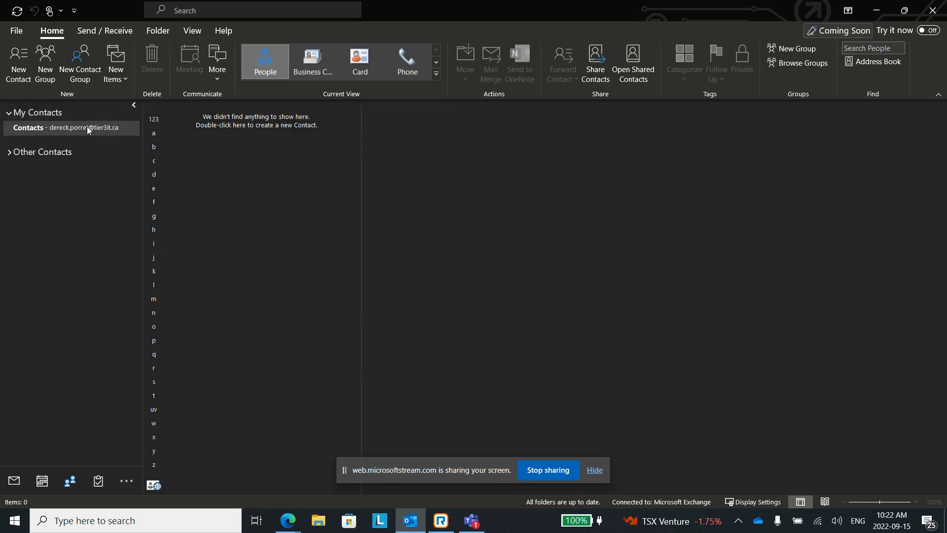
{"action": "right_click", "coordinate": [54, 124]}
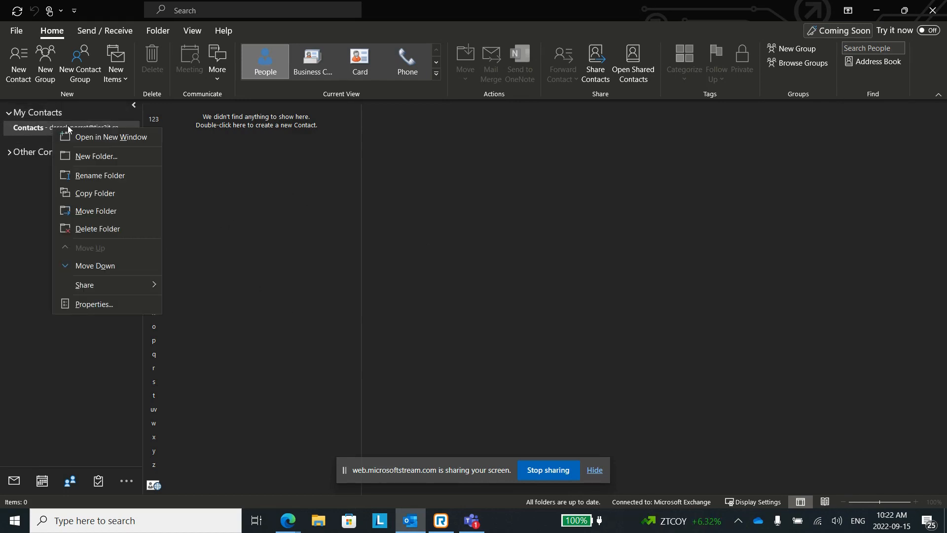
{"action": "left_click", "coordinate": [262, 276]}
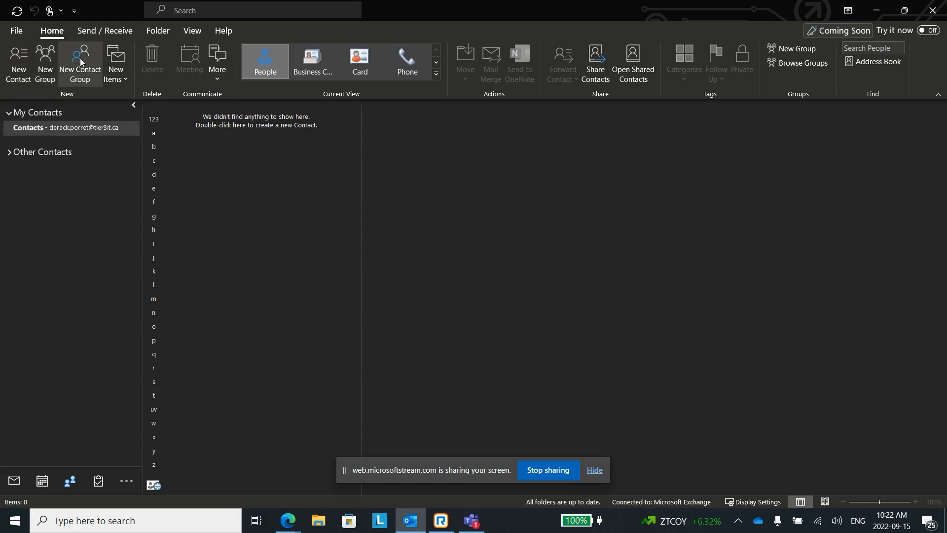
{"action": "left_click", "coordinate": [26, 68]}
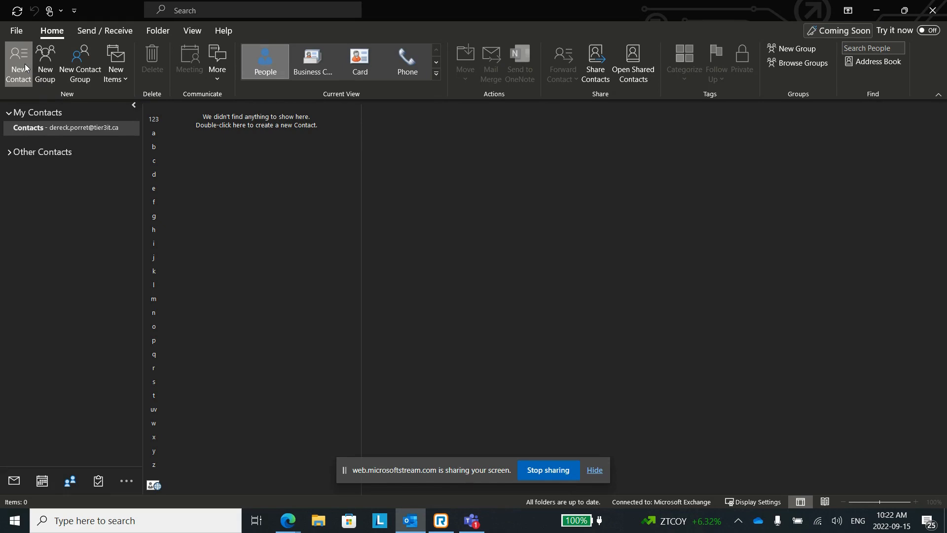
{"action": "left_click", "coordinate": [26, 67]}
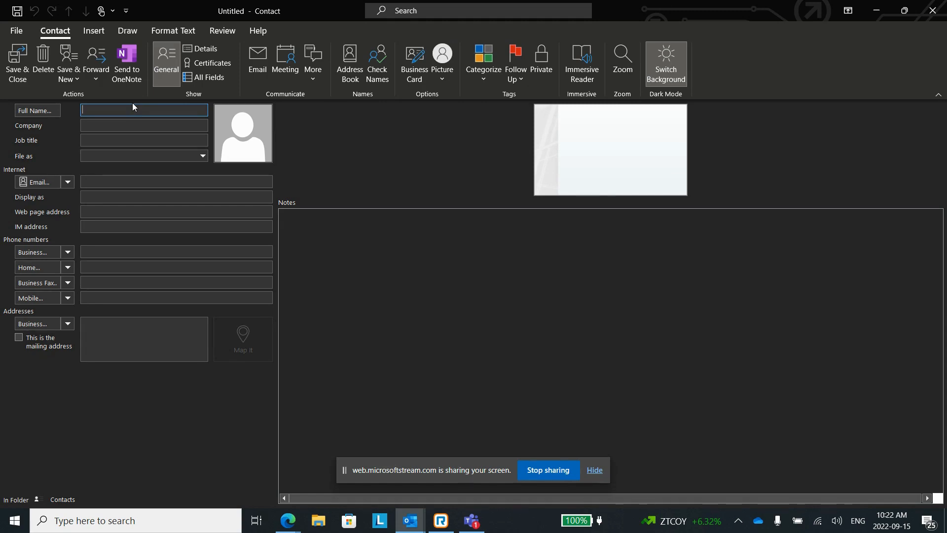
- Enter the contact's full name, the company Telus and the job title Sales Rep
{"action": "type", "text": "John Smith"}
{"action": "key", "text": "Tab"}
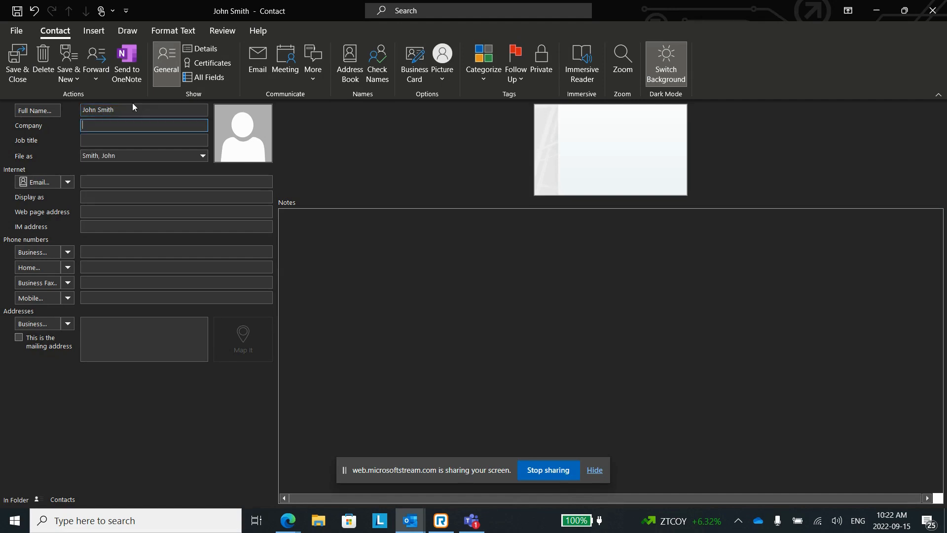
{"action": "type", "text": "Telus"}
{"action": "key", "text": "Tab"}
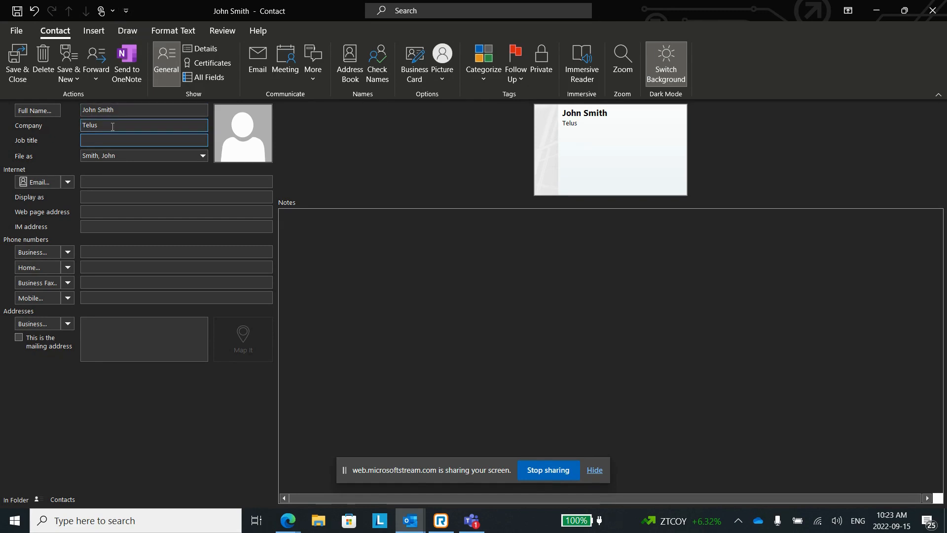
{"action": "left_click", "coordinate": [98, 144]}
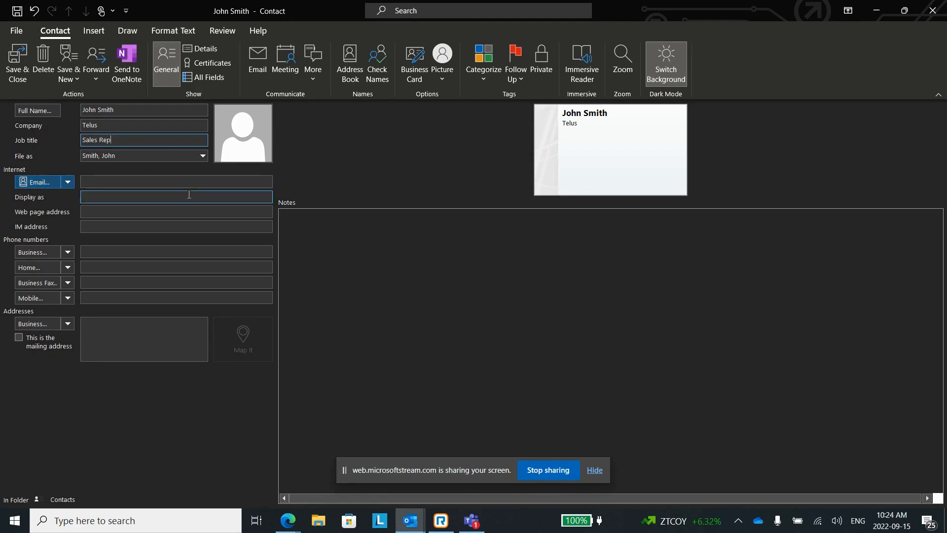
{"action": "left_click", "coordinate": [144, 178]}
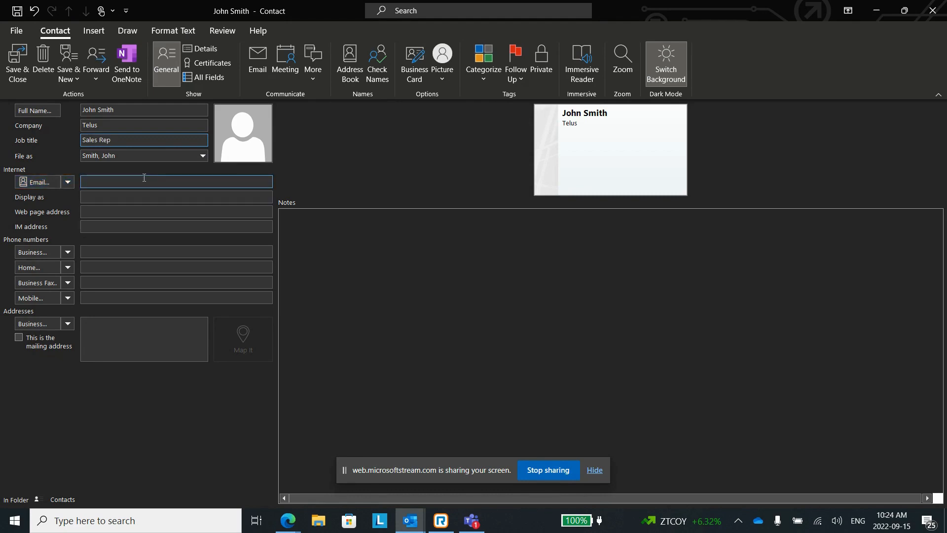
- Change the contact's Business Fax number field to Home Fax, and save and close the contact
{"action": "left_click", "coordinate": [127, 278]}
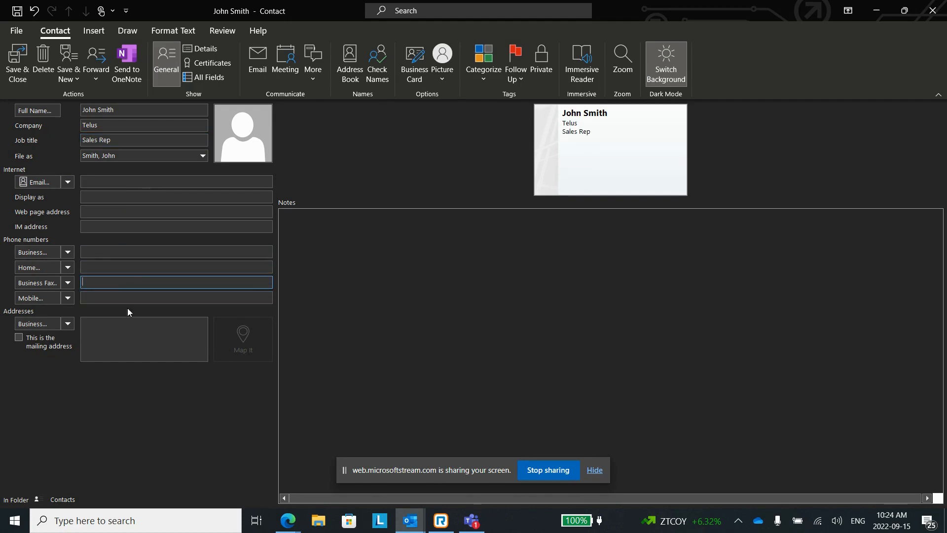
{"action": "left_click", "coordinate": [67, 282]}
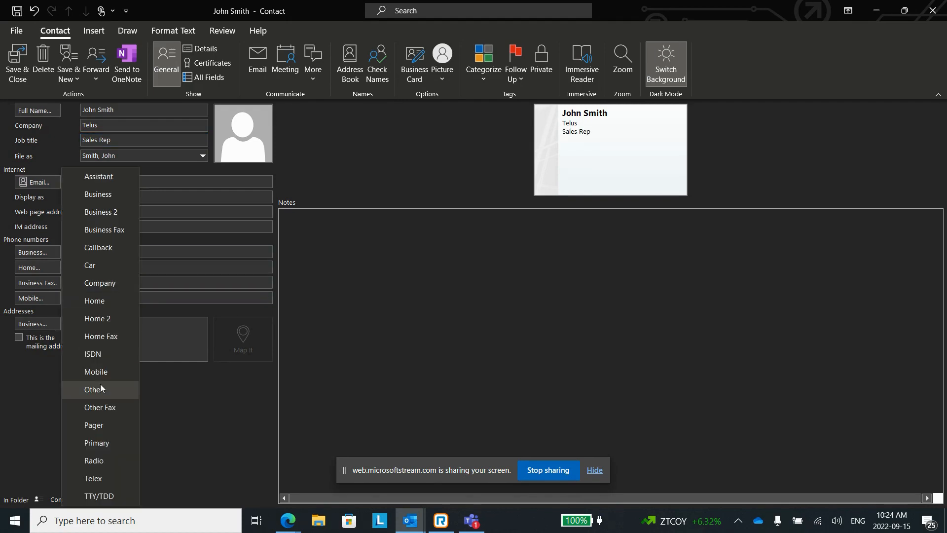
{"action": "left_click", "coordinate": [111, 336]}
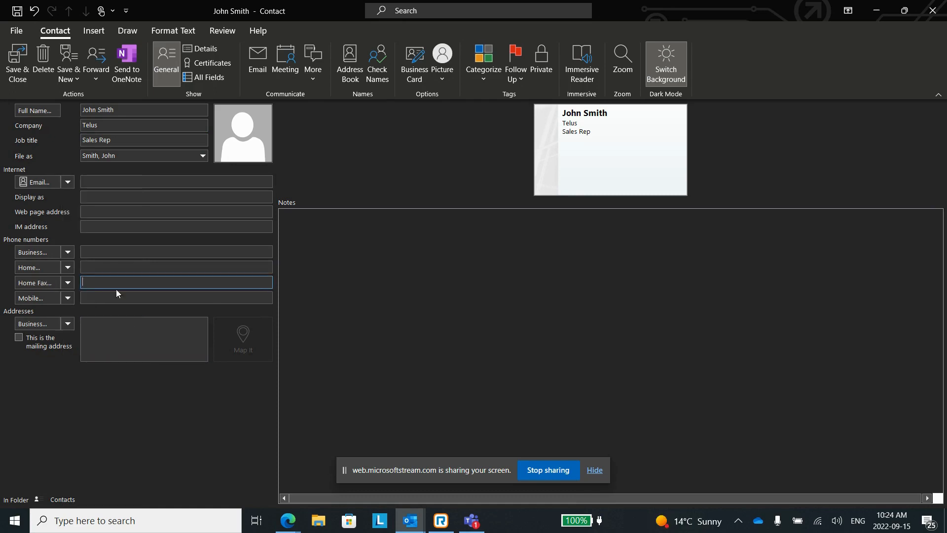
{"action": "left_click", "coordinate": [97, 337]}
{"action": "left_click", "coordinate": [388, 237]}
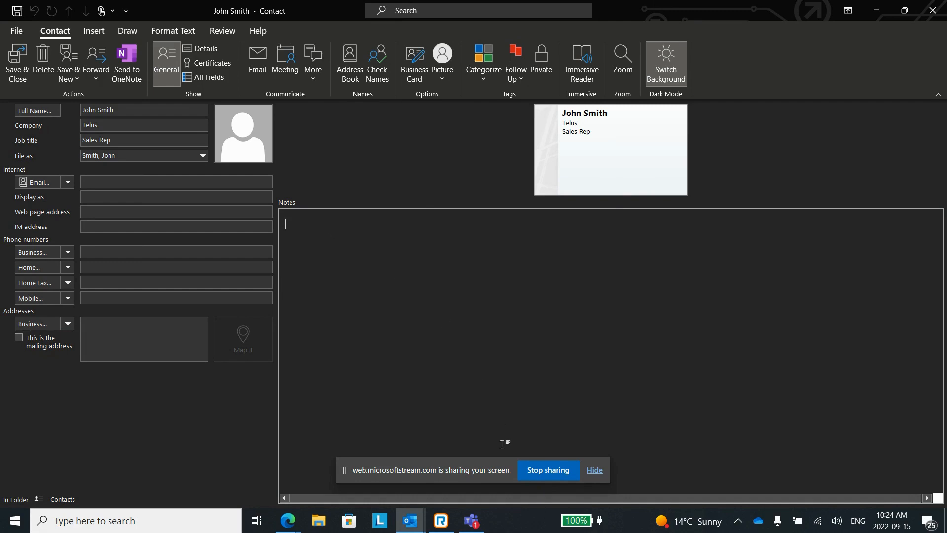
{"action": "left_click", "coordinate": [12, 70]}
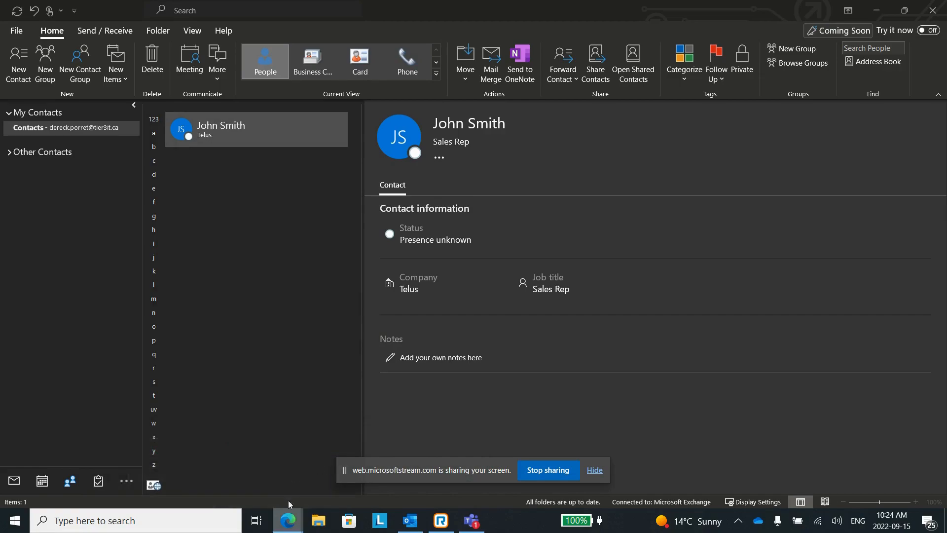
- Switch to Outlook on the web in the Edge browser and go from its mail to the People page
{"action": "right_click", "coordinate": [289, 517]}
{"action": "left_click", "coordinate": [289, 518]}
{"action": "left_click", "coordinate": [345, 453]}
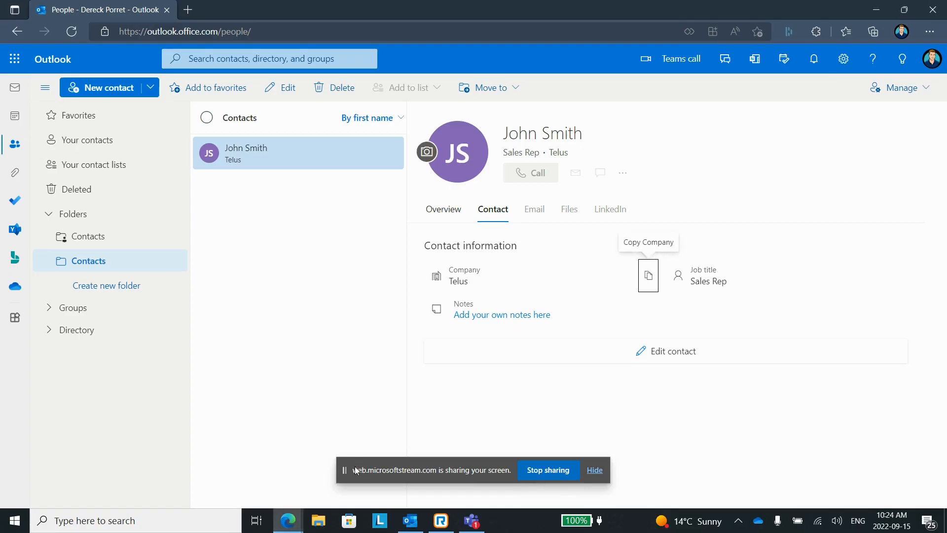
{"action": "left_click", "coordinate": [306, 338]}
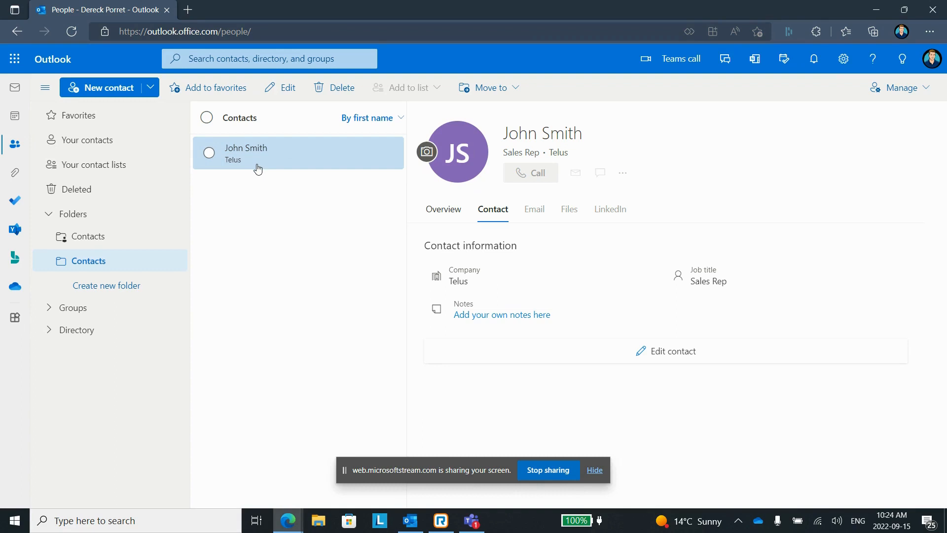
{"action": "left_click", "coordinate": [15, 89]}
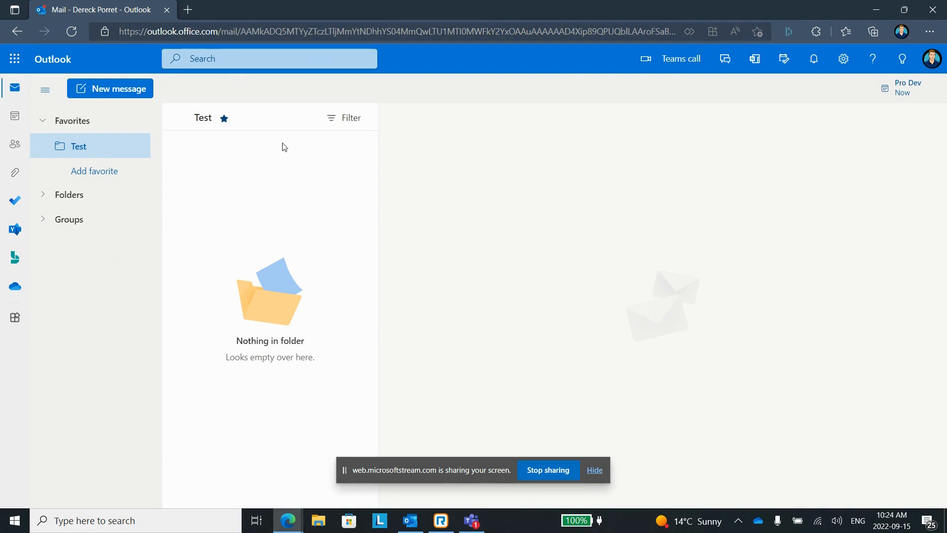
{"action": "left_click", "coordinate": [13, 148]}
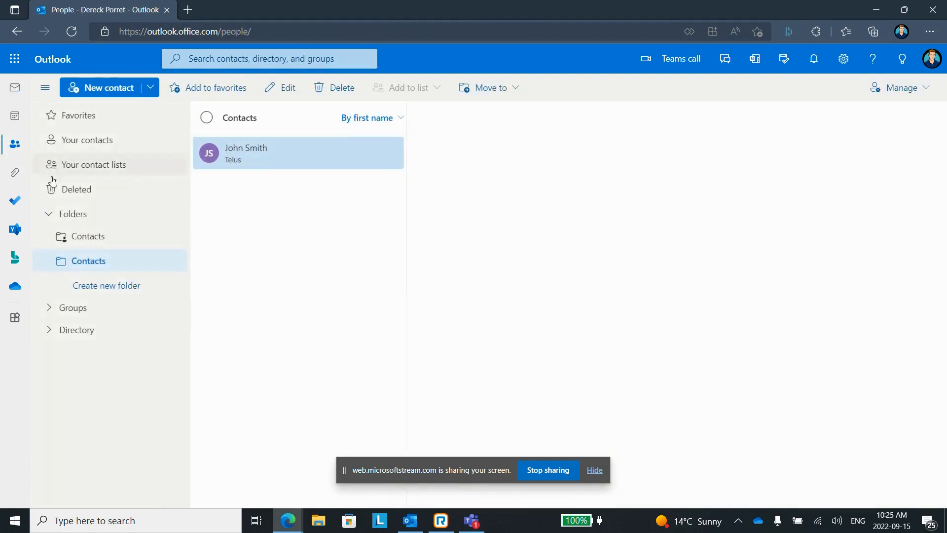
- Delete the Telus contact from the Contacts folder
{"action": "left_click", "coordinate": [86, 261]}
{"action": "right_click", "coordinate": [302, 151]}
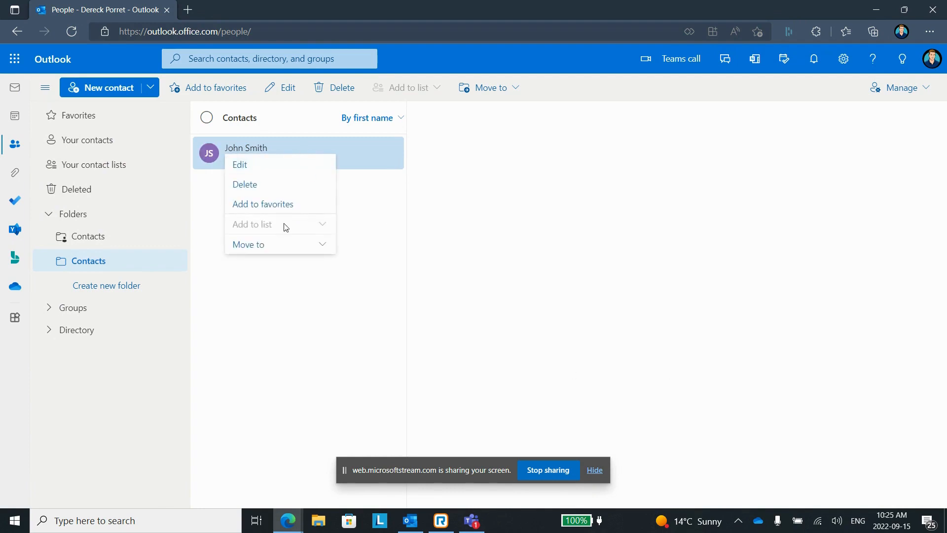
{"action": "left_click", "coordinate": [277, 184]}
{"action": "left_click", "coordinate": [482, 298]}
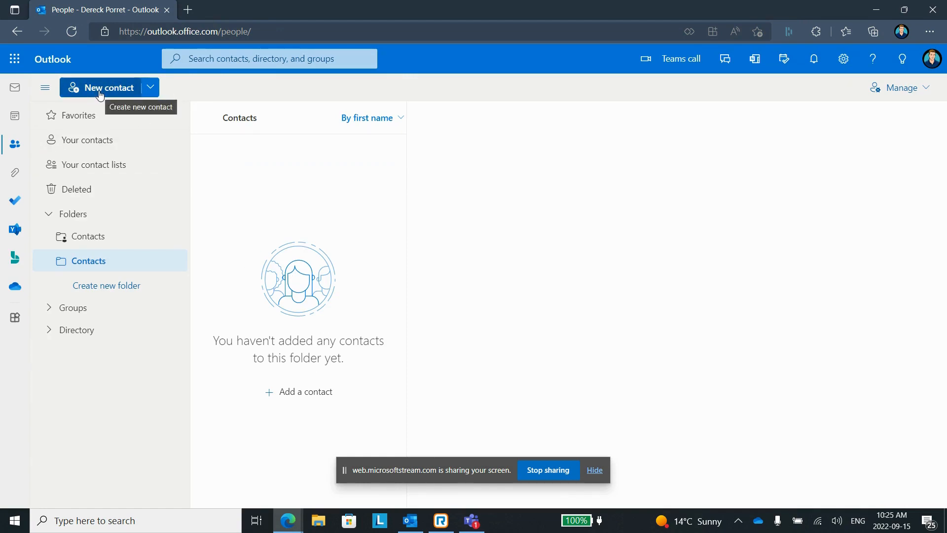
- Start a new contact in the empty folder with the person's first and last name and the note "test note"
{"action": "left_click", "coordinate": [306, 395]}
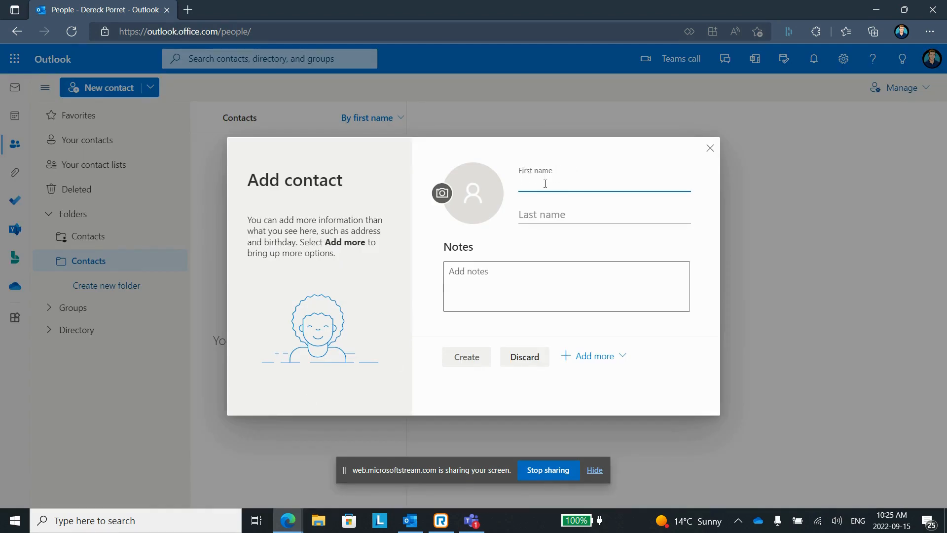
{"action": "type", "text": "John"}
{"action": "key", "text": "Tab"}
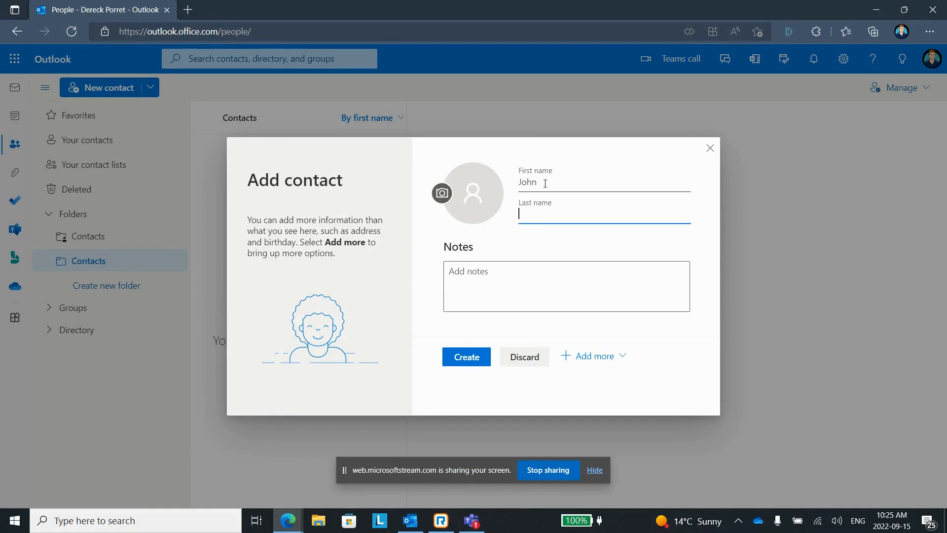
{"action": "type", "text": "Smith"}
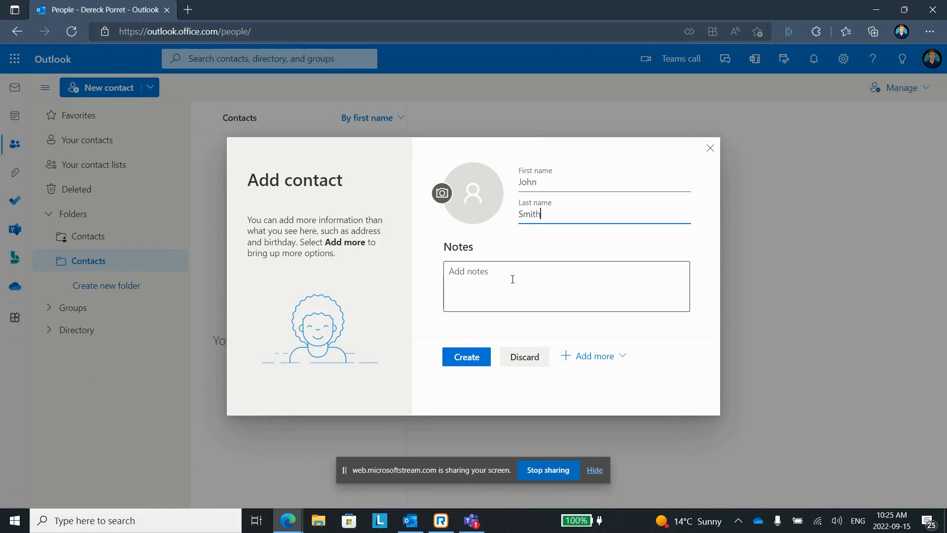
{"action": "left_click", "coordinate": [513, 279]}
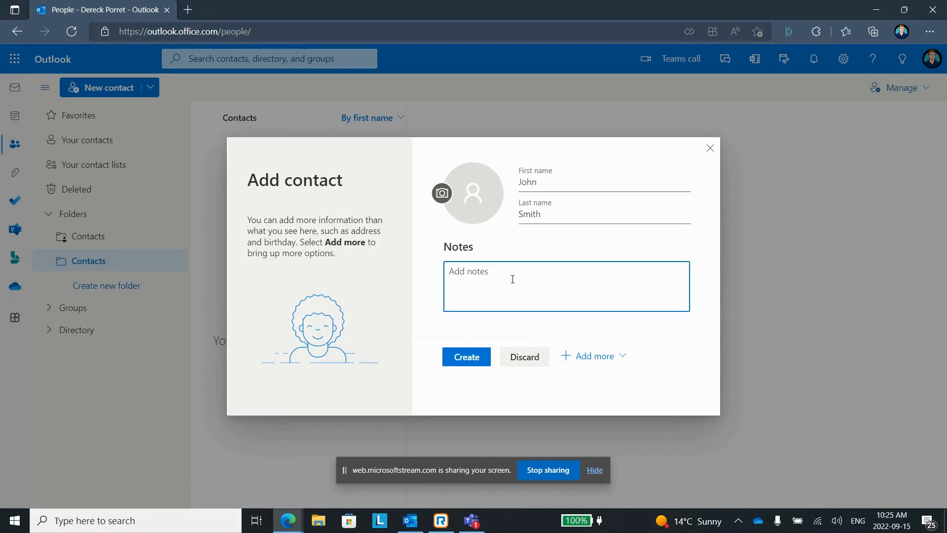
{"action": "type", "text": "test note"}
- Add a work Company field to the new contact and set it to Telus
{"action": "left_click", "coordinate": [619, 366]}
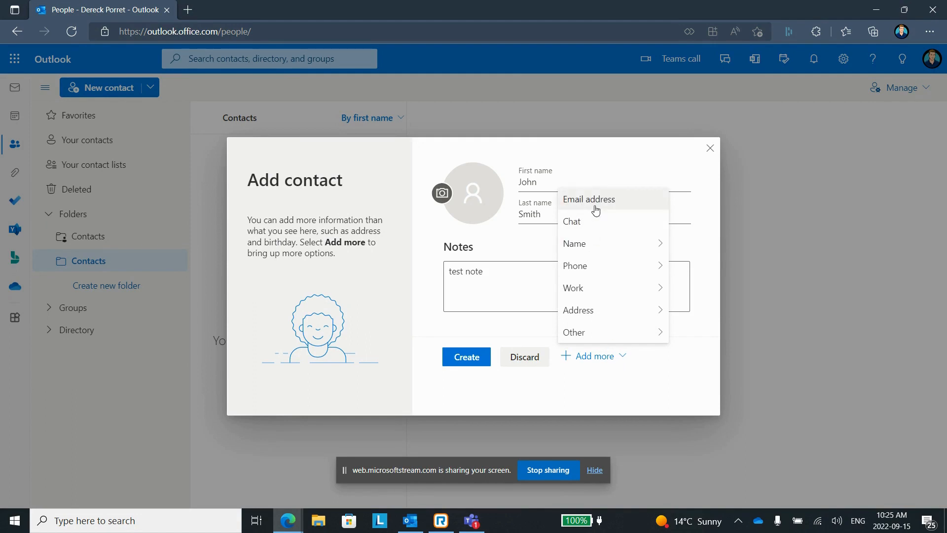
{"action": "mouse_move", "coordinate": [593, 241]}
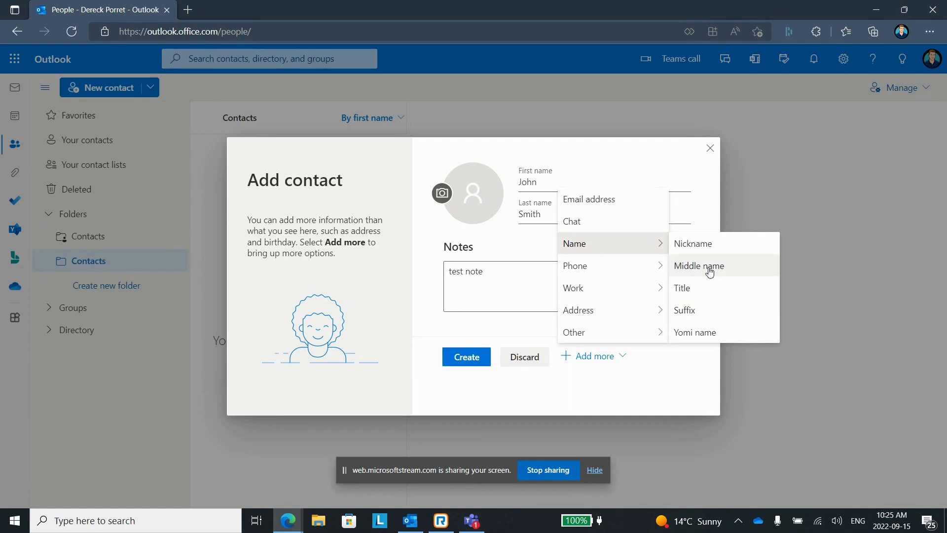
{"action": "mouse_move", "coordinate": [621, 272]}
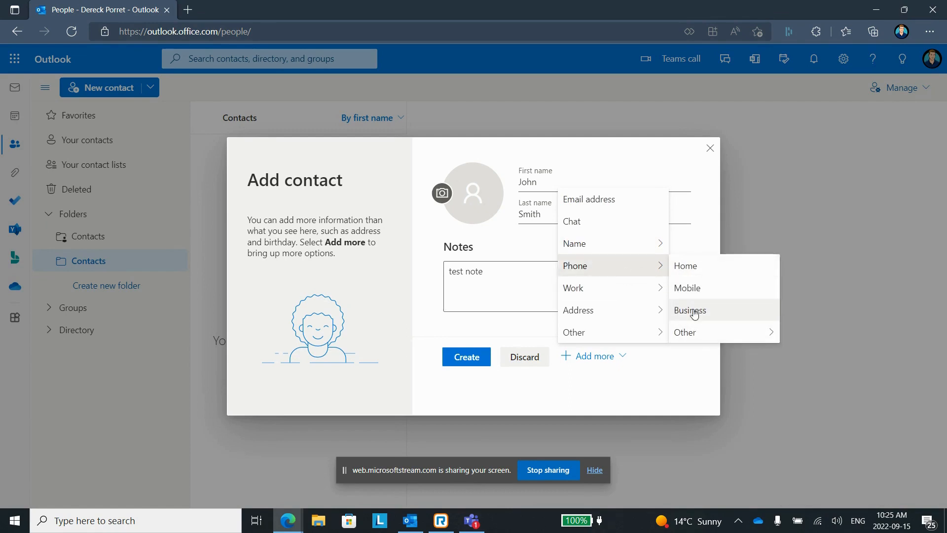
{"action": "mouse_move", "coordinate": [692, 331]}
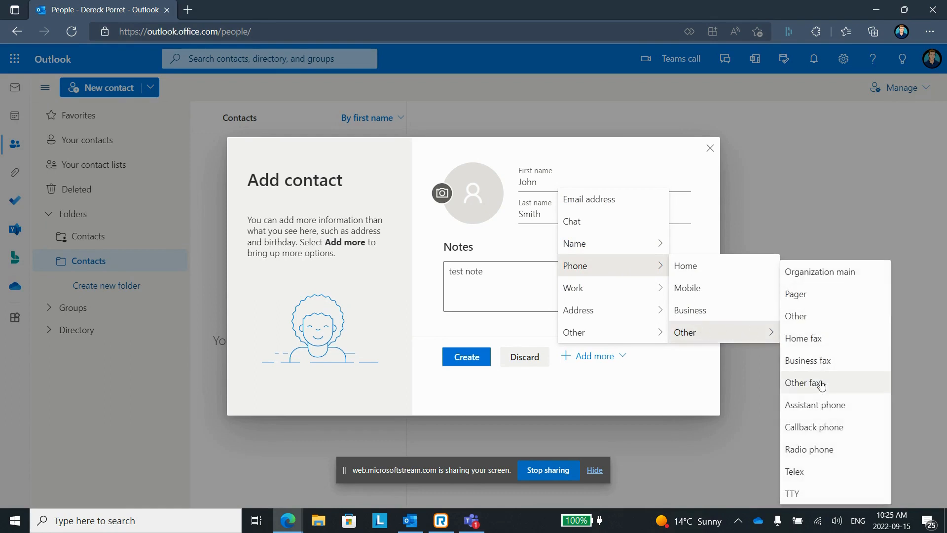
{"action": "mouse_move", "coordinate": [628, 295]}
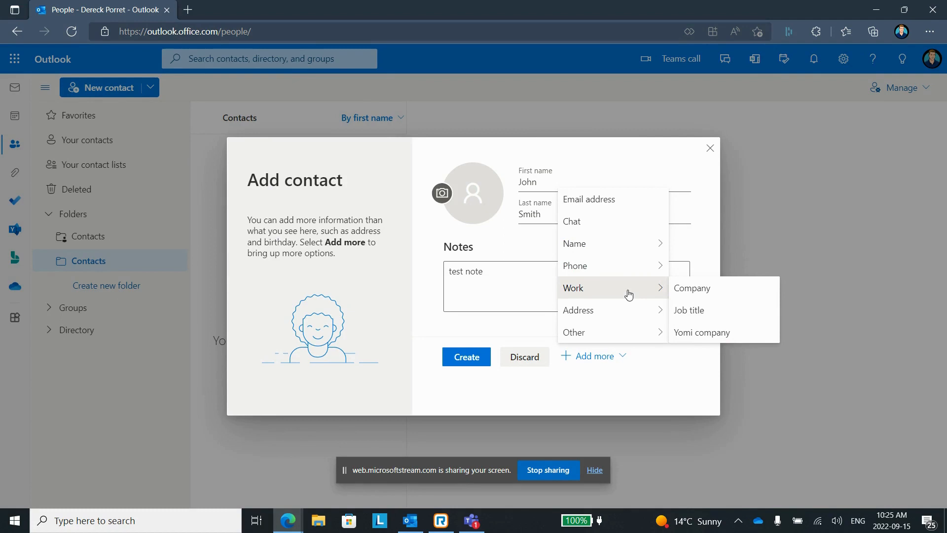
{"action": "left_click", "coordinate": [695, 288]}
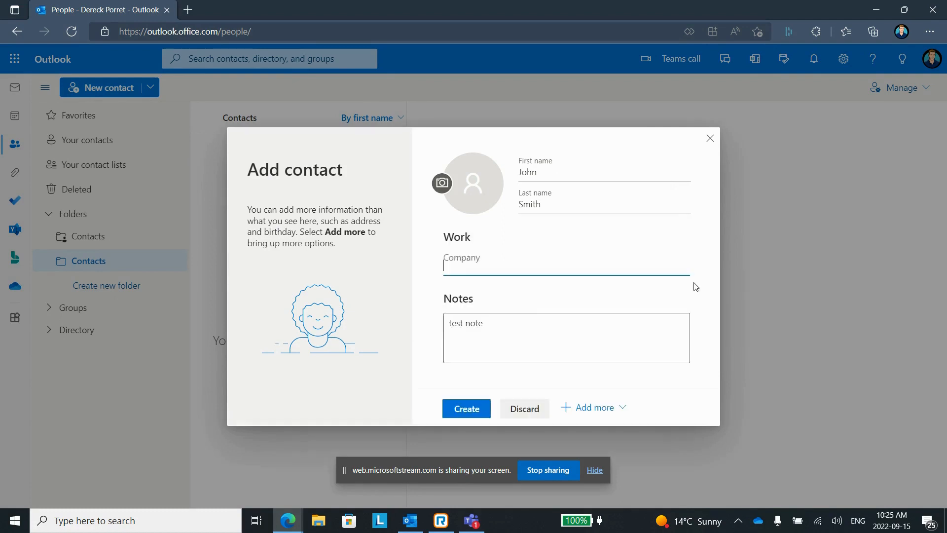
{"action": "type", "text": "Telus"}
- Add a work Job title field to the new contact and set it to "Sales Rep"
{"action": "left_click", "coordinate": [605, 407]}
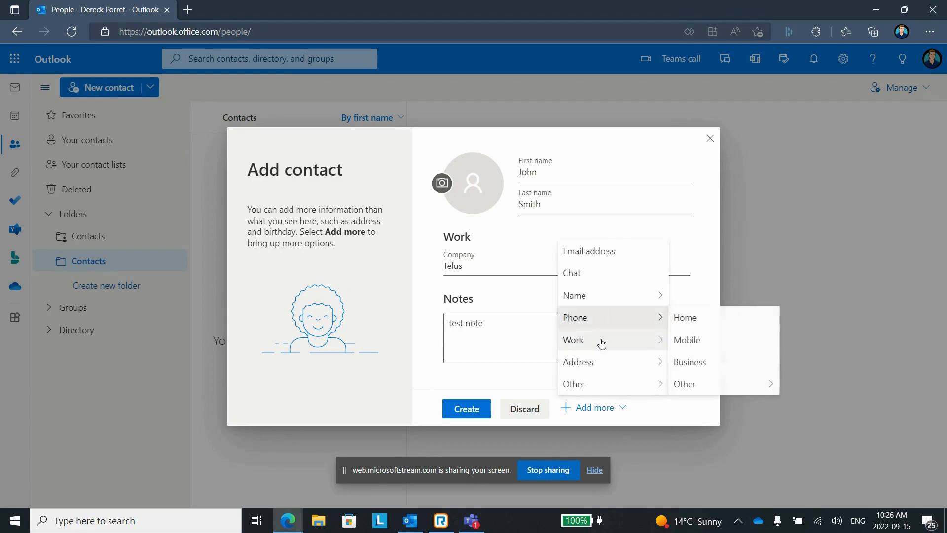
{"action": "mouse_move", "coordinate": [603, 343]}
{"action": "left_click", "coordinate": [690, 341]}
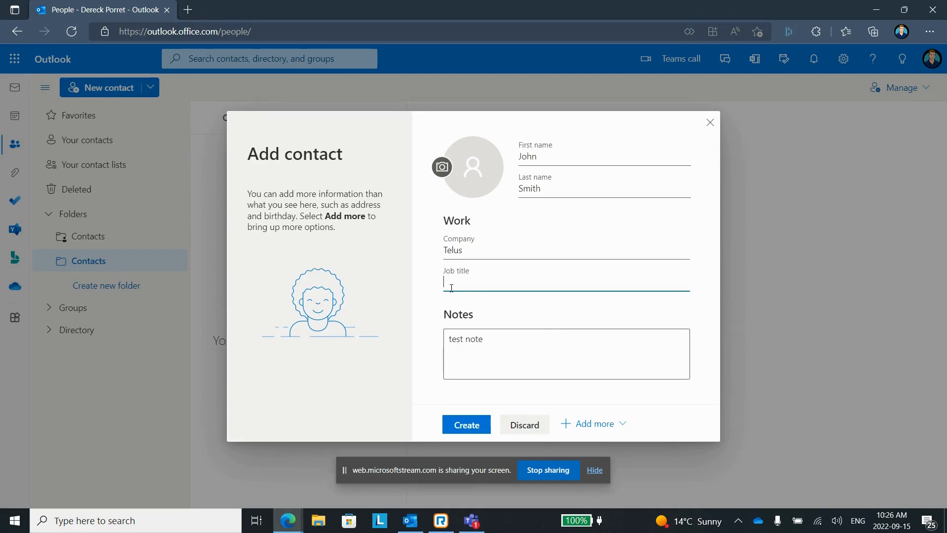
{"action": "type", "text": "Sales Rep"}
- Check which additional Address and Other fields the contact form offers, and create the contact
{"action": "left_click", "coordinate": [596, 427]}
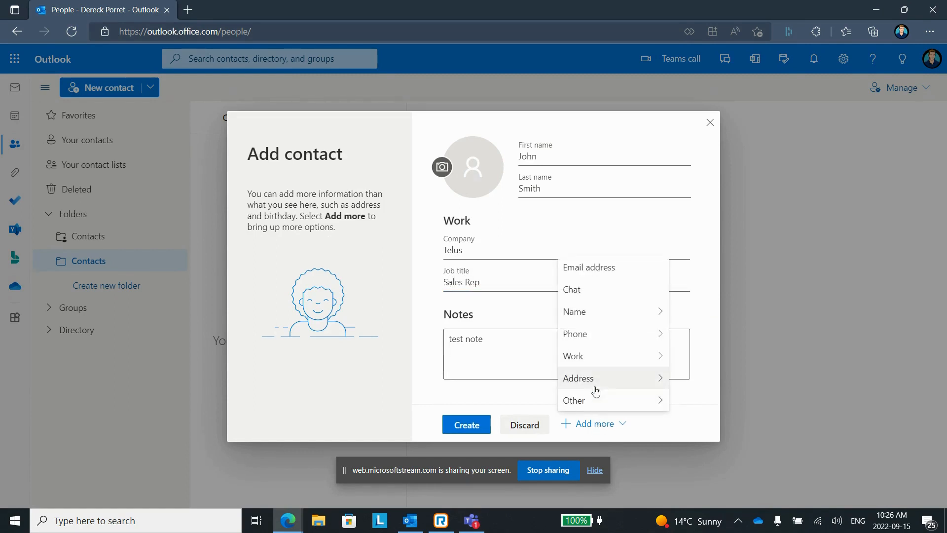
{"action": "mouse_move", "coordinate": [598, 383]}
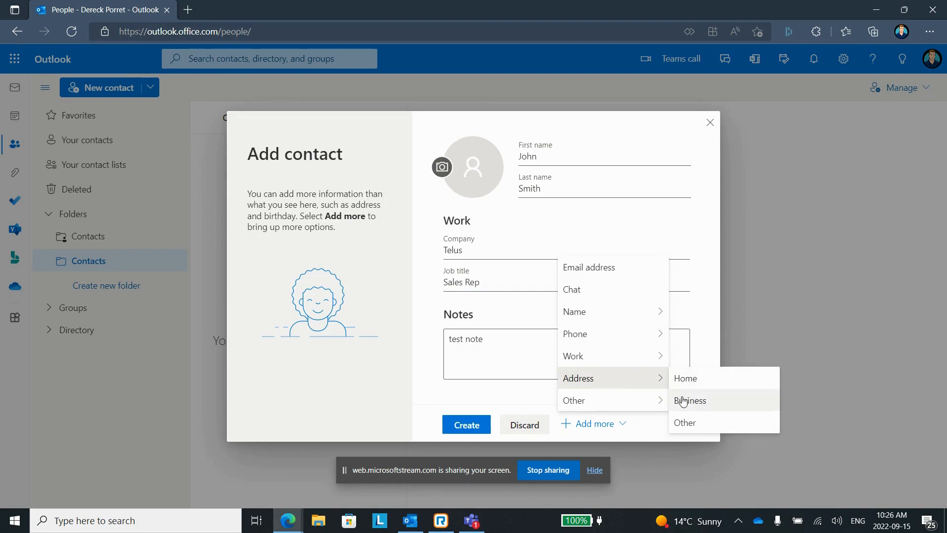
{"action": "mouse_move", "coordinate": [630, 408]}
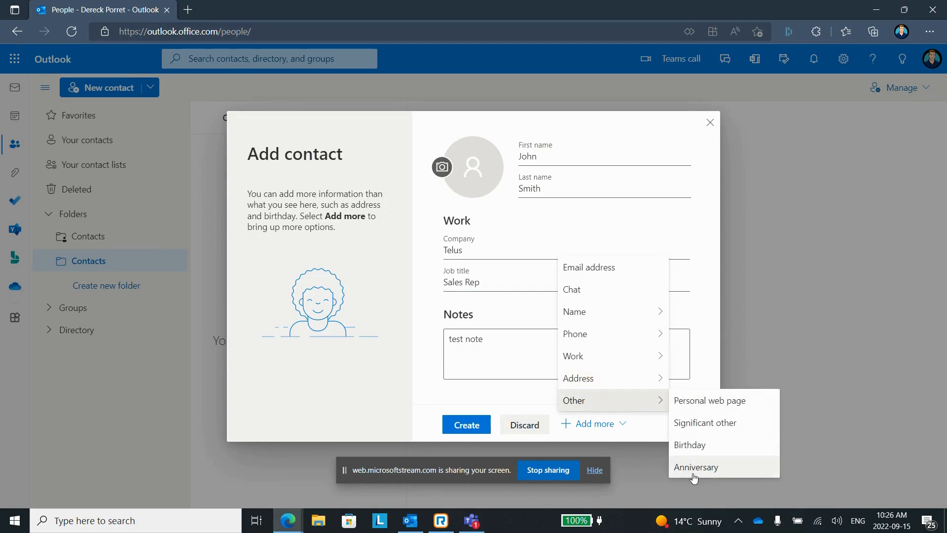
{"action": "left_click", "coordinate": [453, 394]}
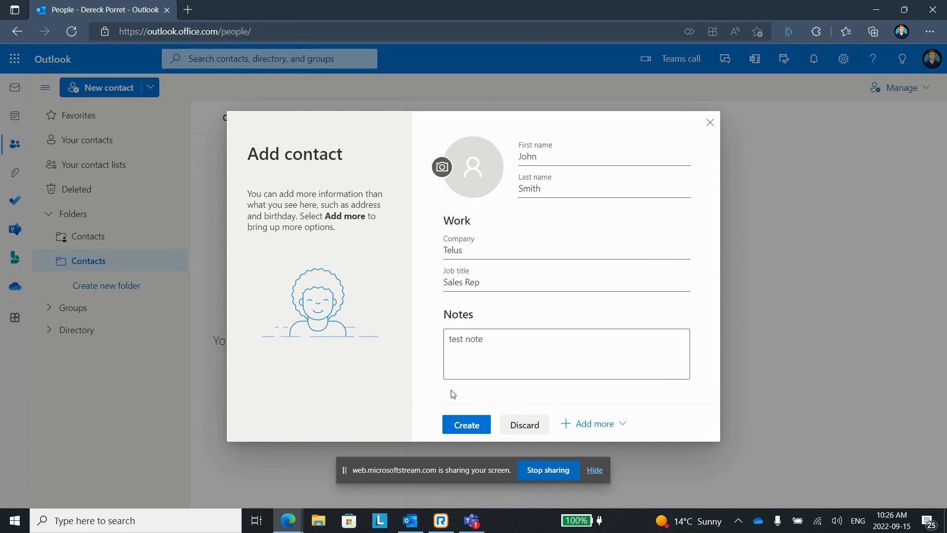
{"action": "left_click", "coordinate": [472, 427]}
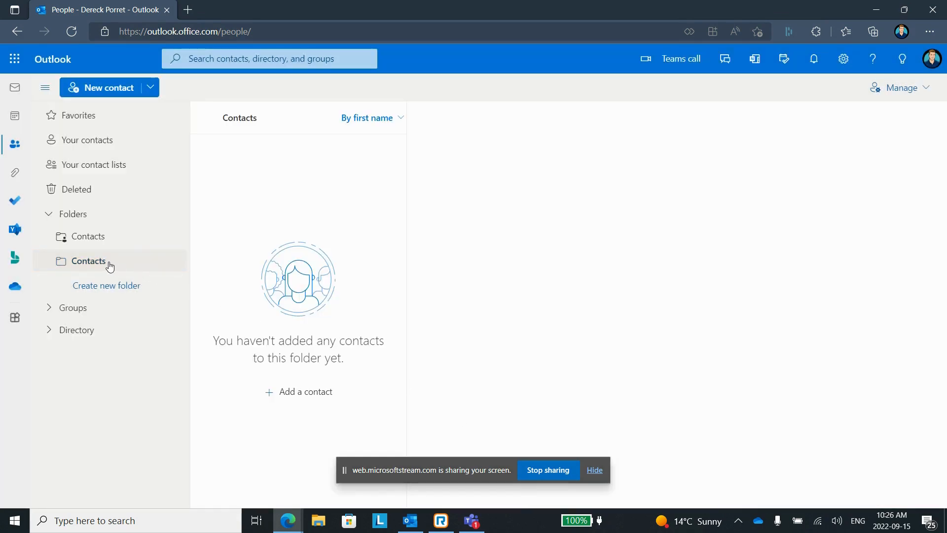
- Move the new Telus contact from the default Contacts folder to the second Contacts folder and open that folder
{"action": "left_click", "coordinate": [70, 243]}
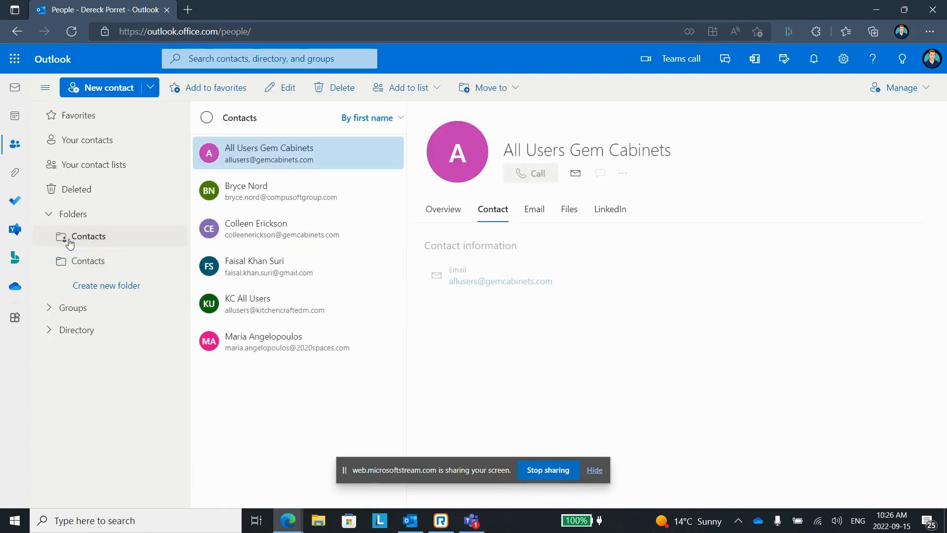
{"action": "left_click", "coordinate": [248, 315]}
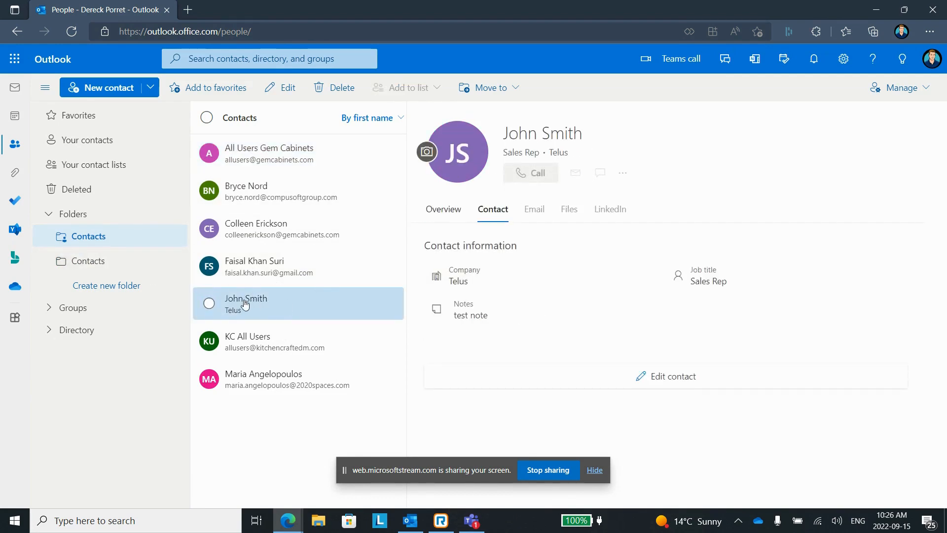
{"action": "right_click", "coordinate": [225, 308]}
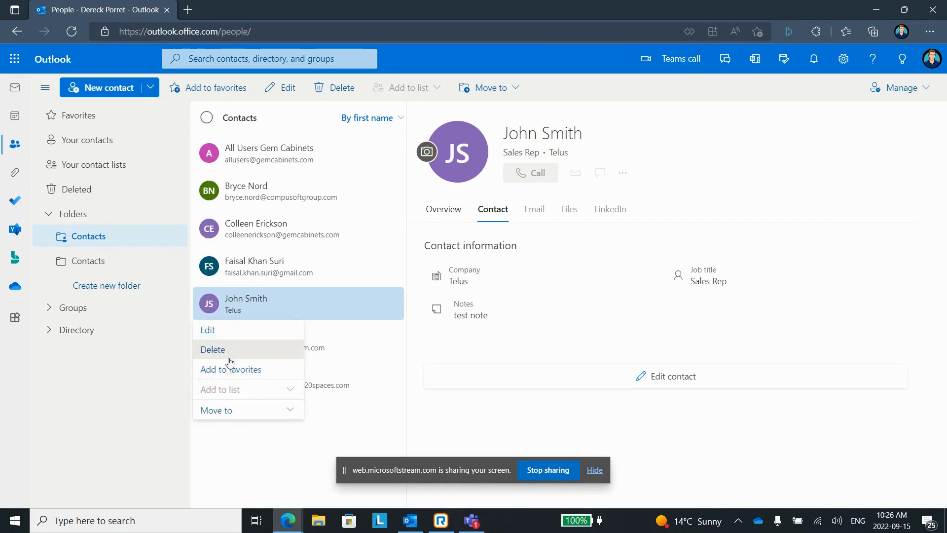
{"action": "left_click", "coordinate": [224, 409]}
{"action": "left_click", "coordinate": [234, 429]}
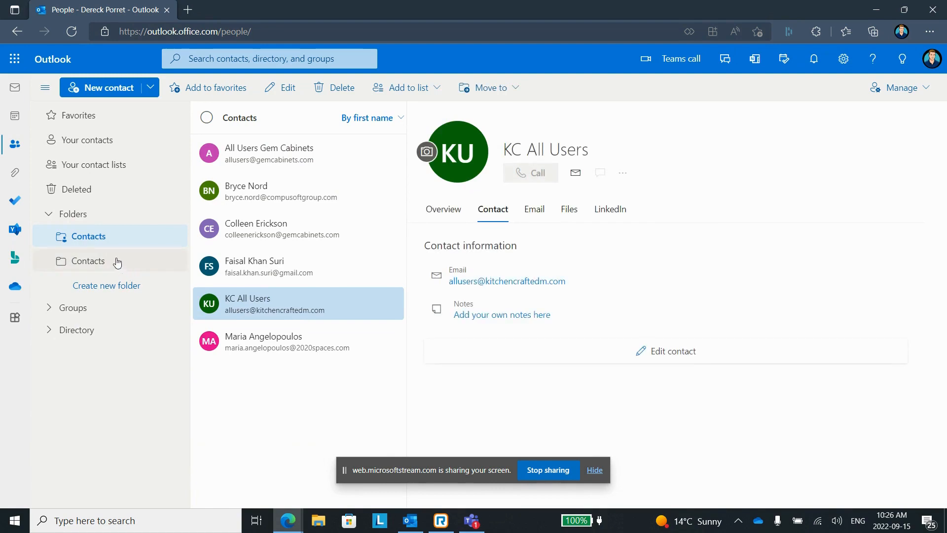
{"action": "left_click", "coordinate": [76, 260]}
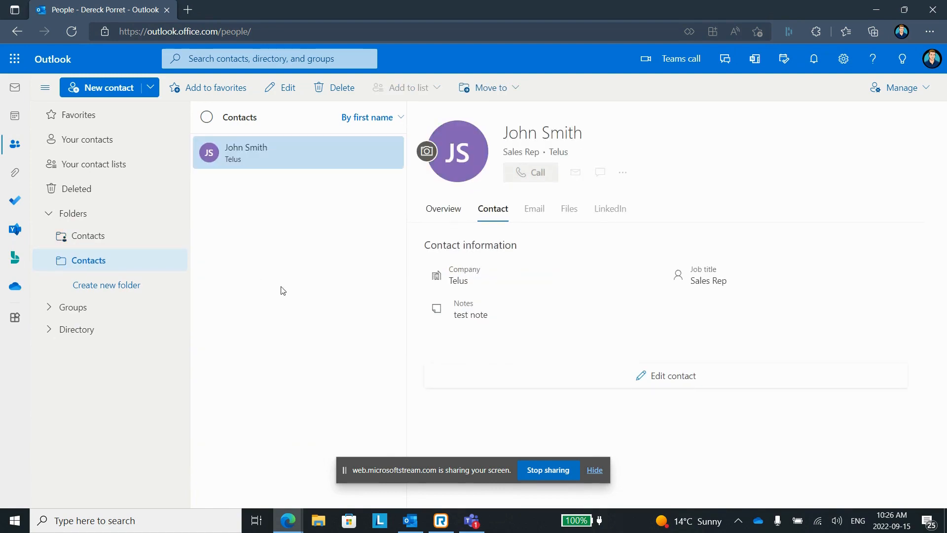